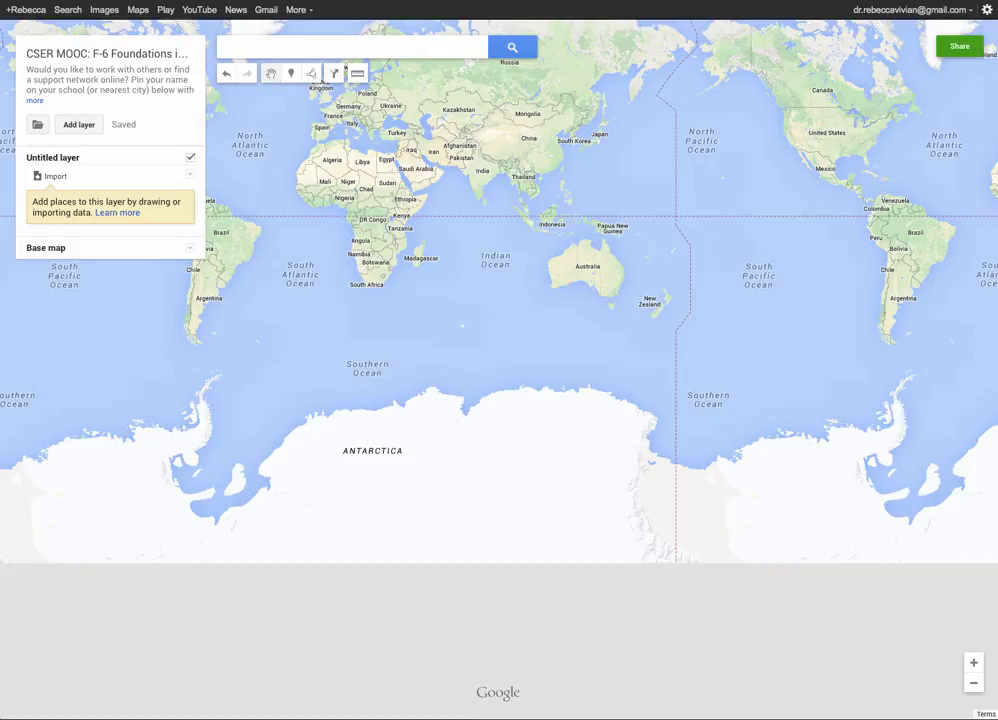
Search 'The University of Adelaide, North Terrace' and select The University Of Adelaide suggestion.
click(365, 48)
text(A)
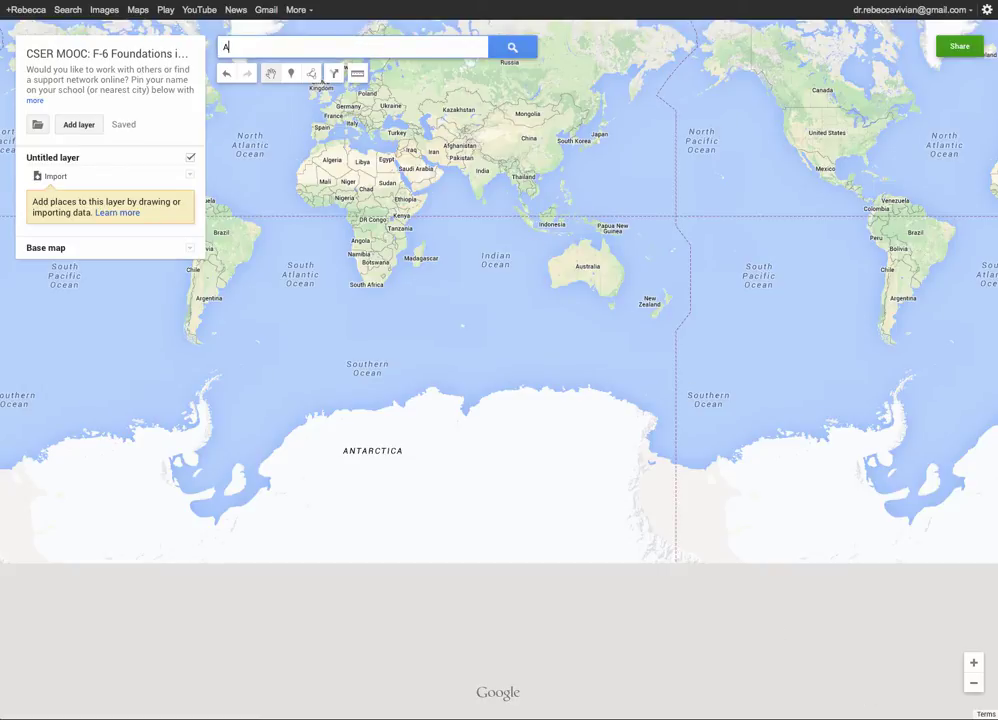
text(delaide, )
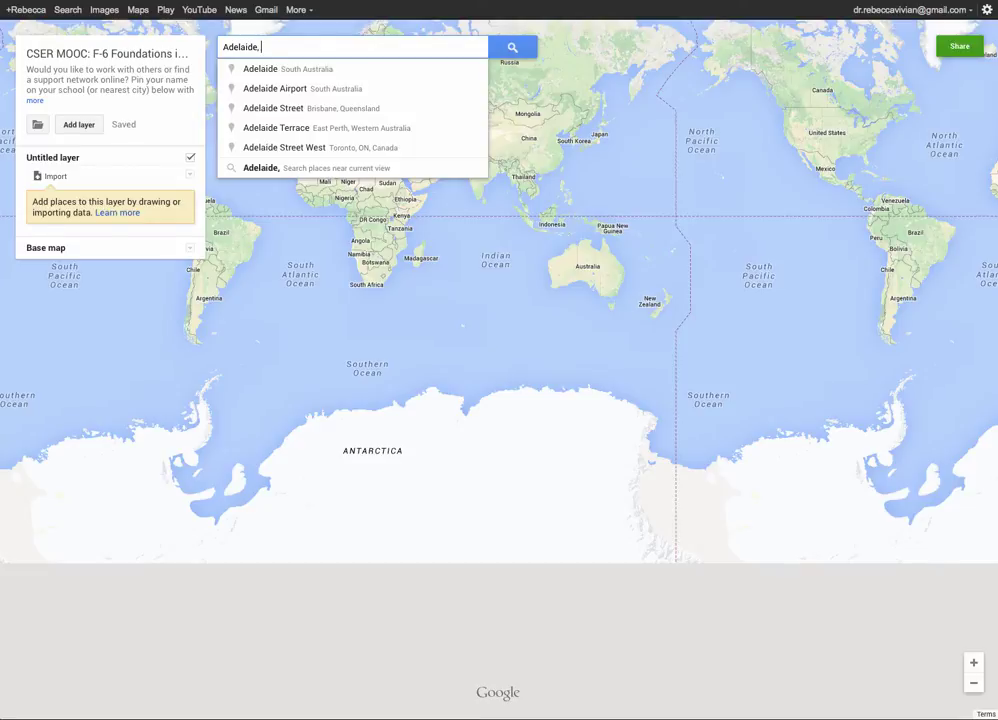
text(North)
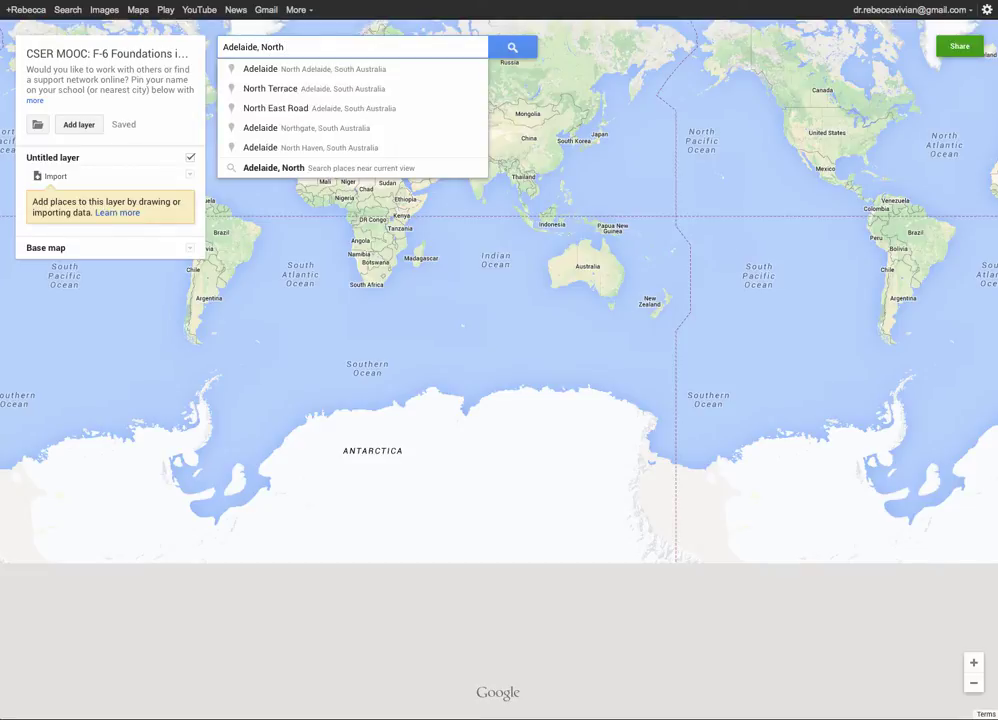
text( Terrace)
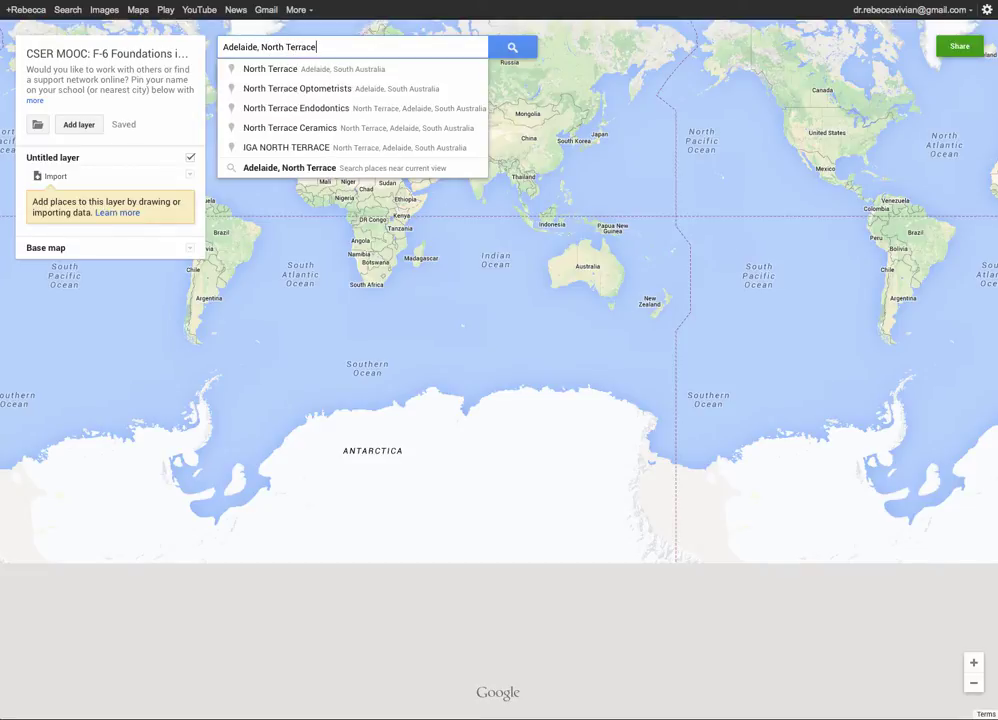
click(222, 47)
text(The Unive)
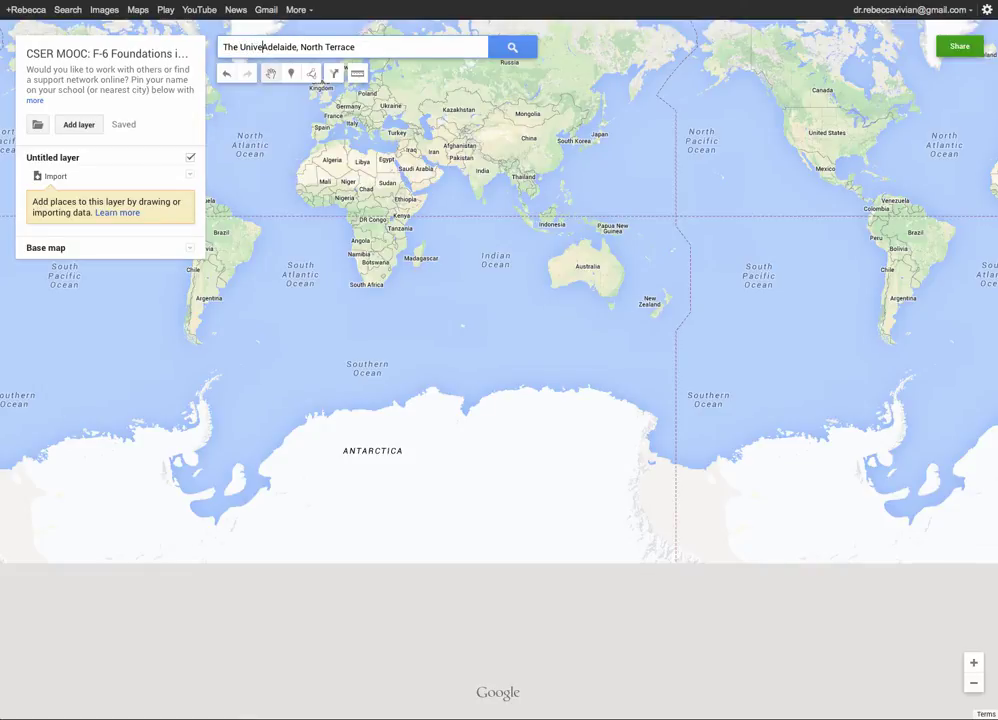
text(rsity of)
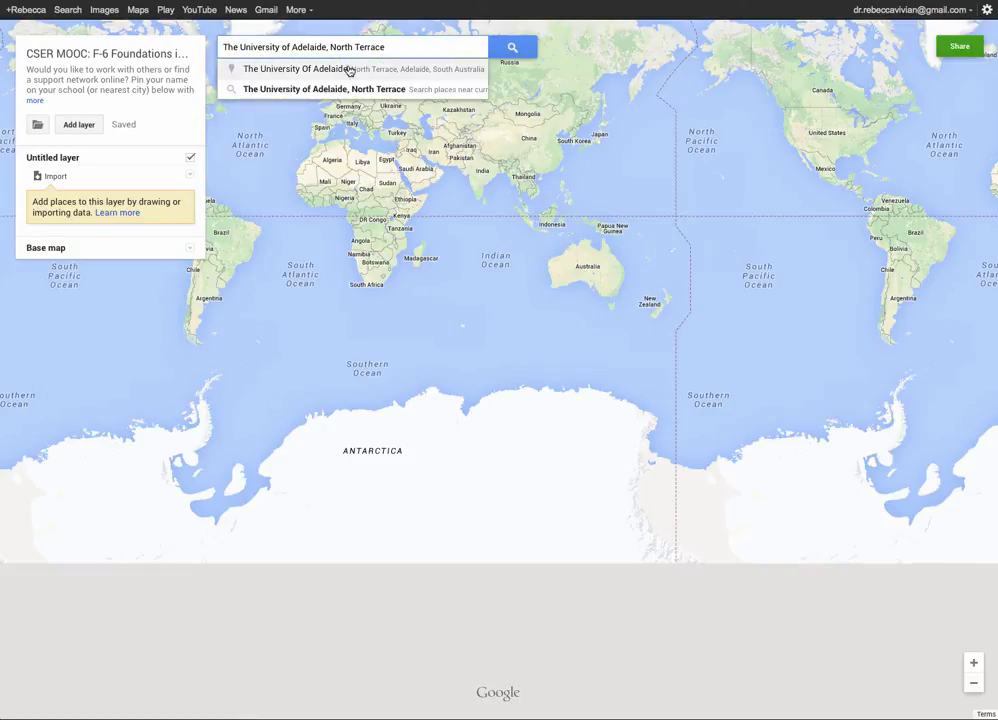
click(349, 70)
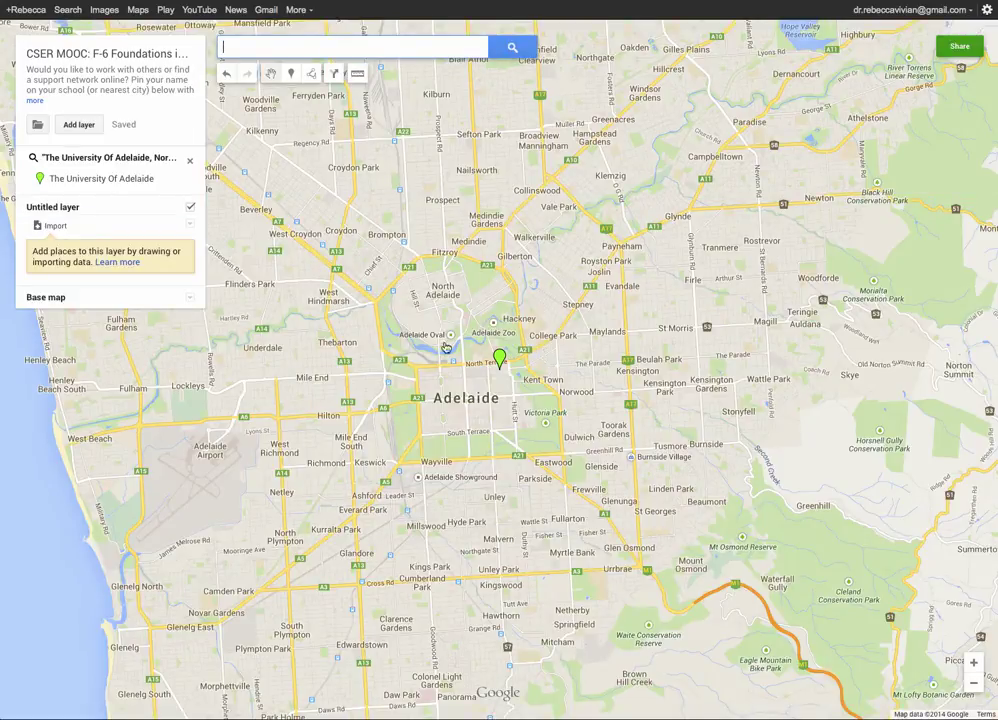
Zoom in and centre the map on the university campus, ready to add a marker.
scroll(445, 340, up, 1)
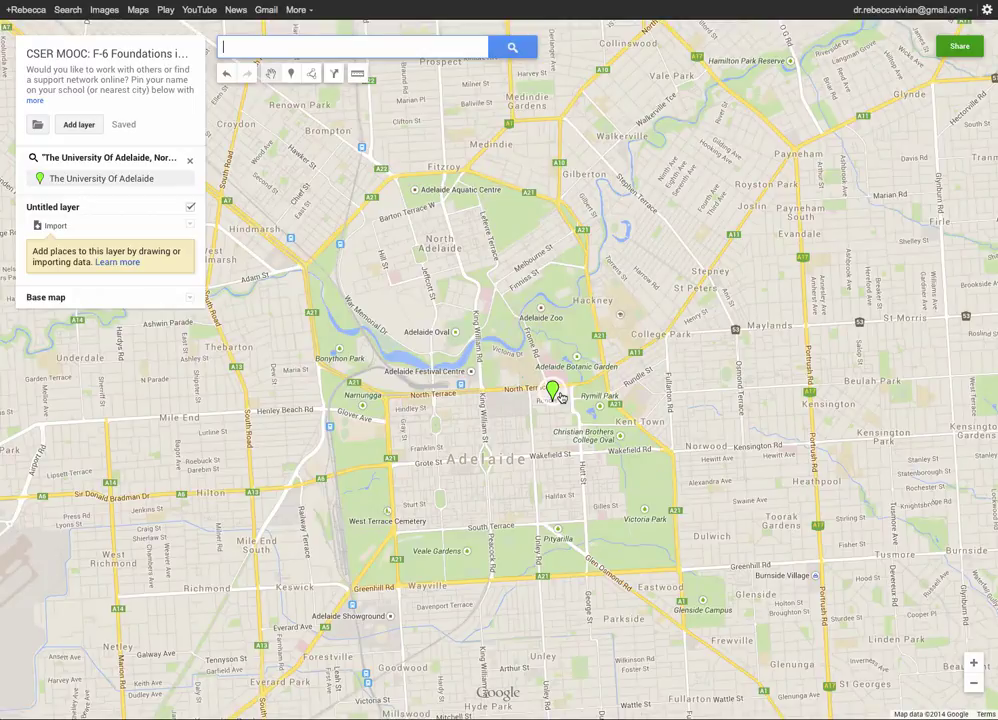
scroll(561, 397, up, 1)
scroll(495, 353, up, 1)
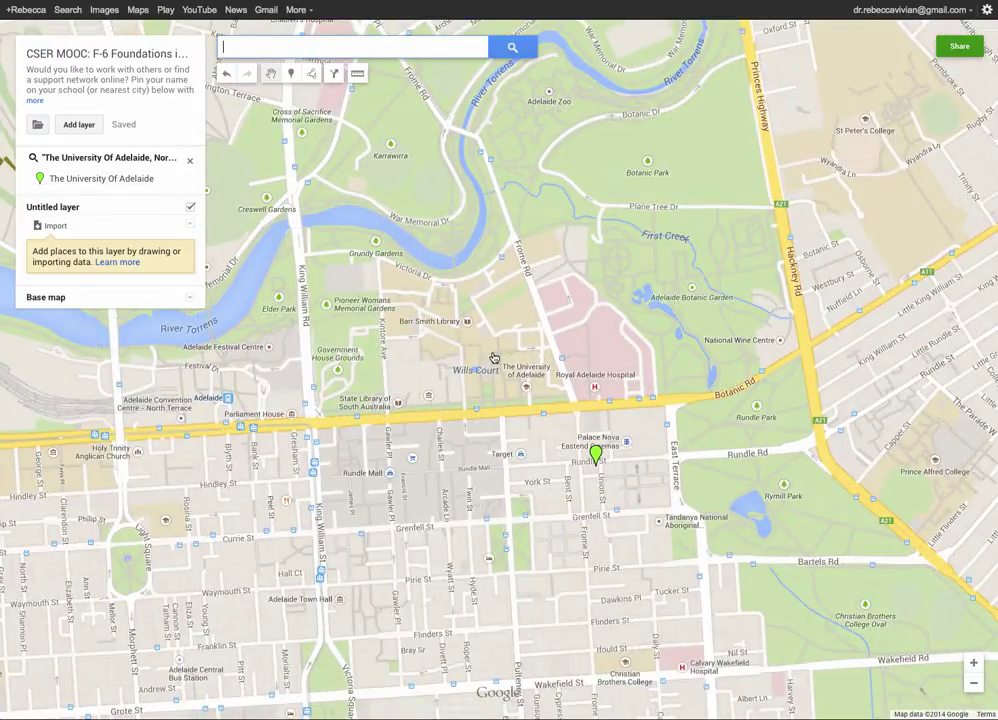
drag(514, 371, 428, 360)
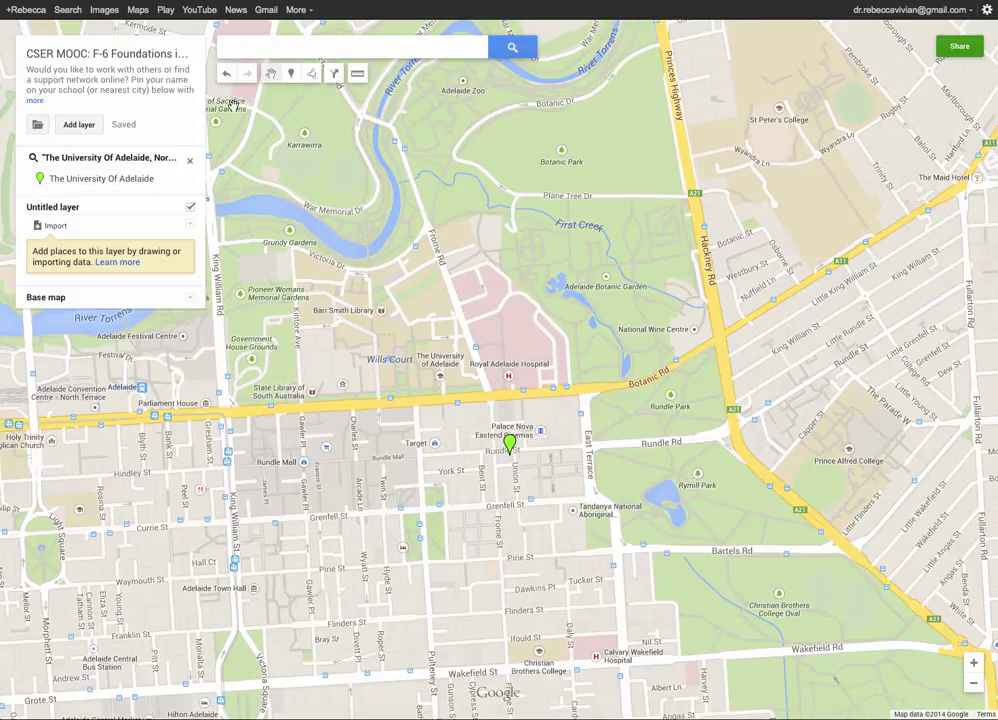
click(291, 76)
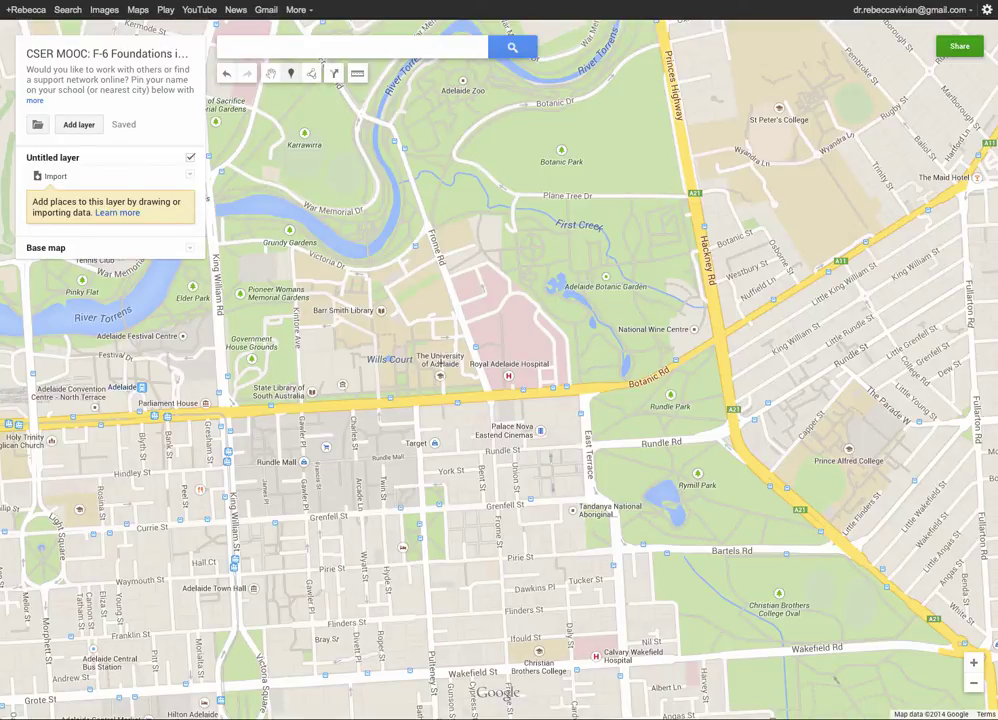
Place Point 3 on the University of Adelaide and enter the instructor's full name as its title.
click(441, 366)
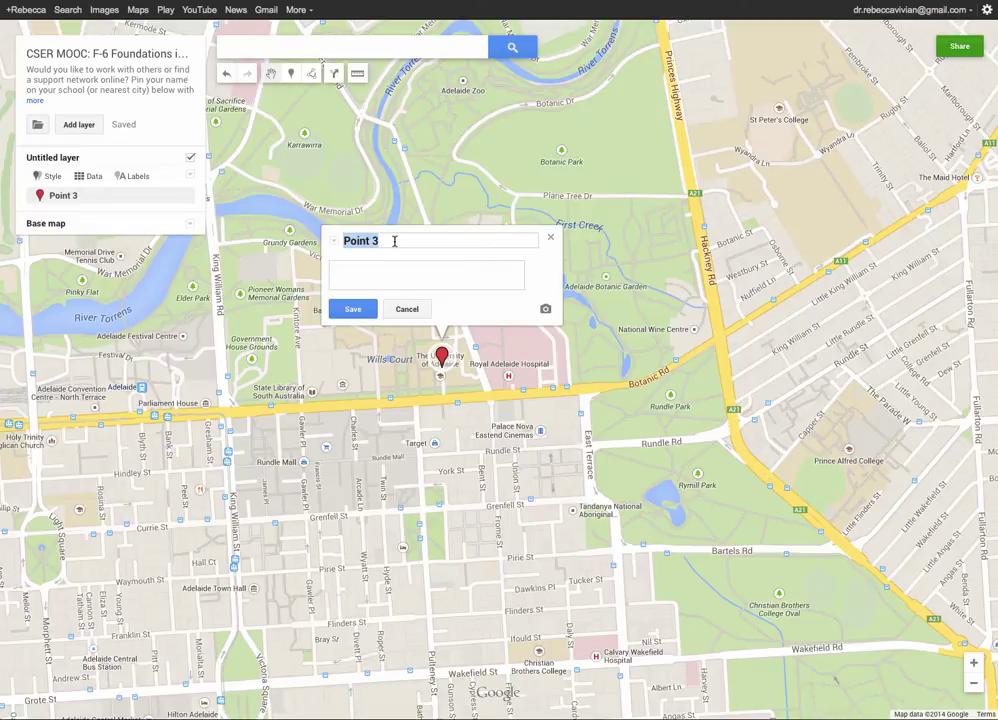
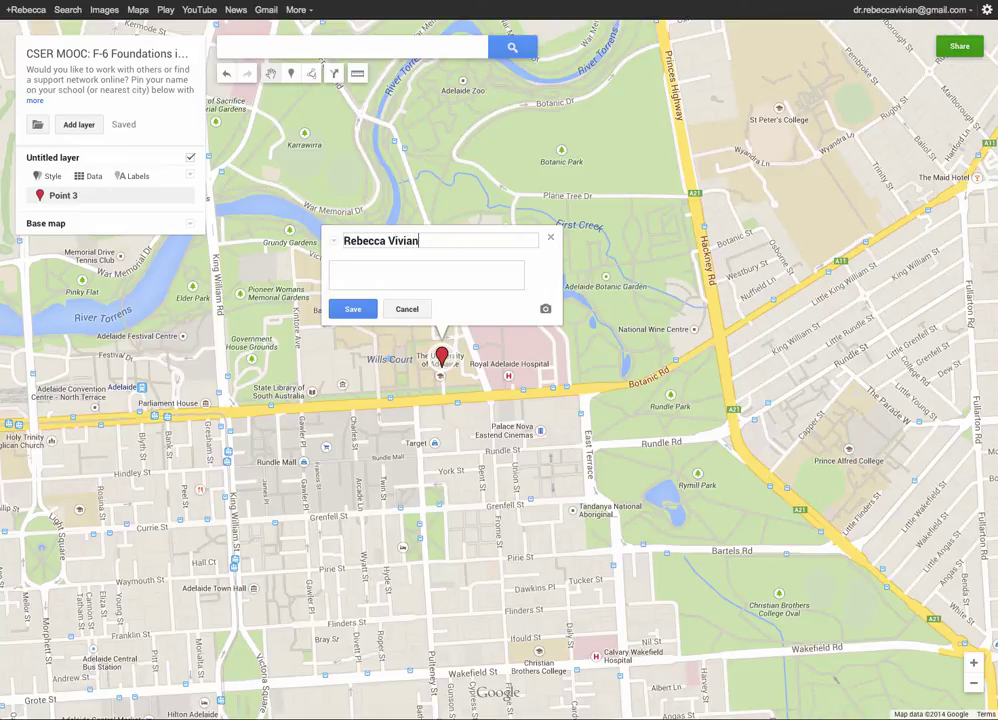
click(452, 272)
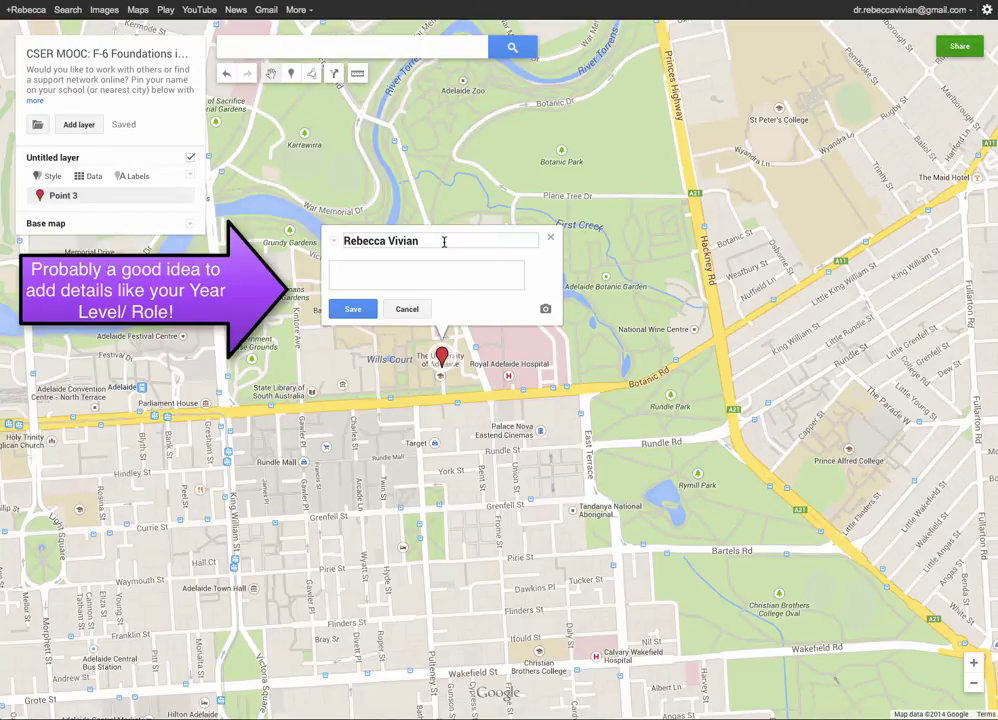
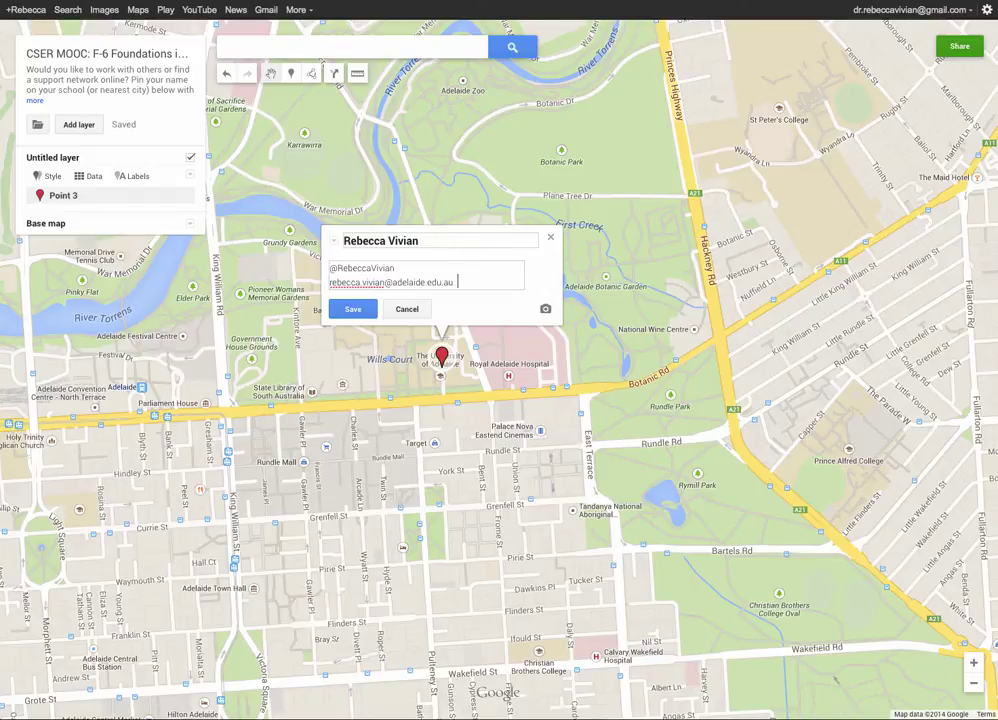
Fill the description with the instructor's social handle, work e-mail and Google+ profile, then save.
text( G+)
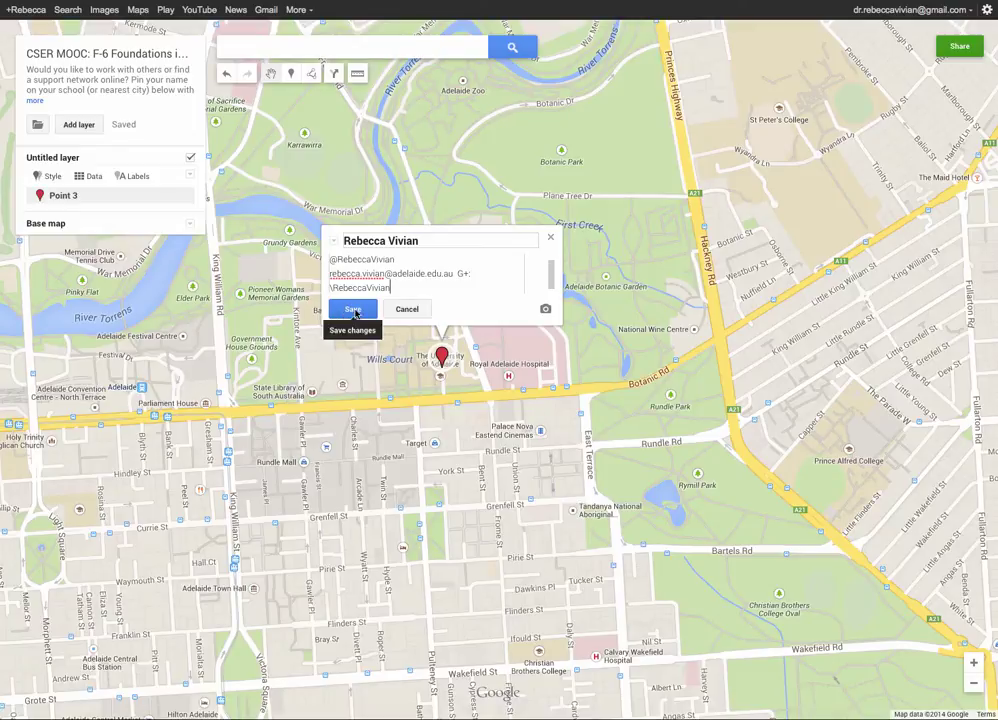
click(353, 309)
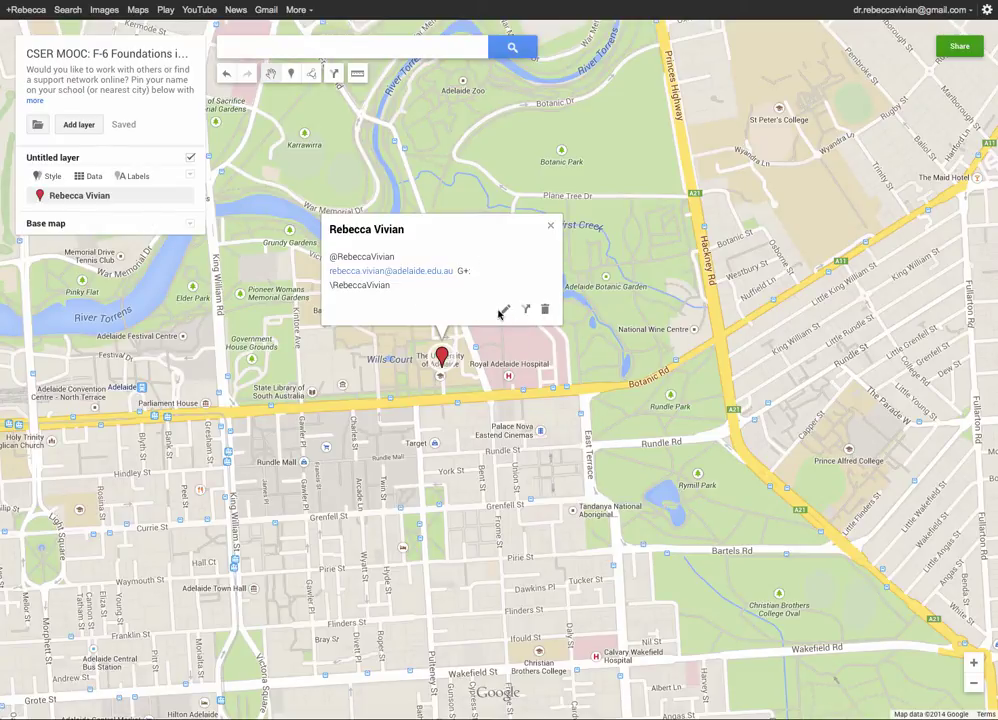
click(505, 309)
click(463, 281)
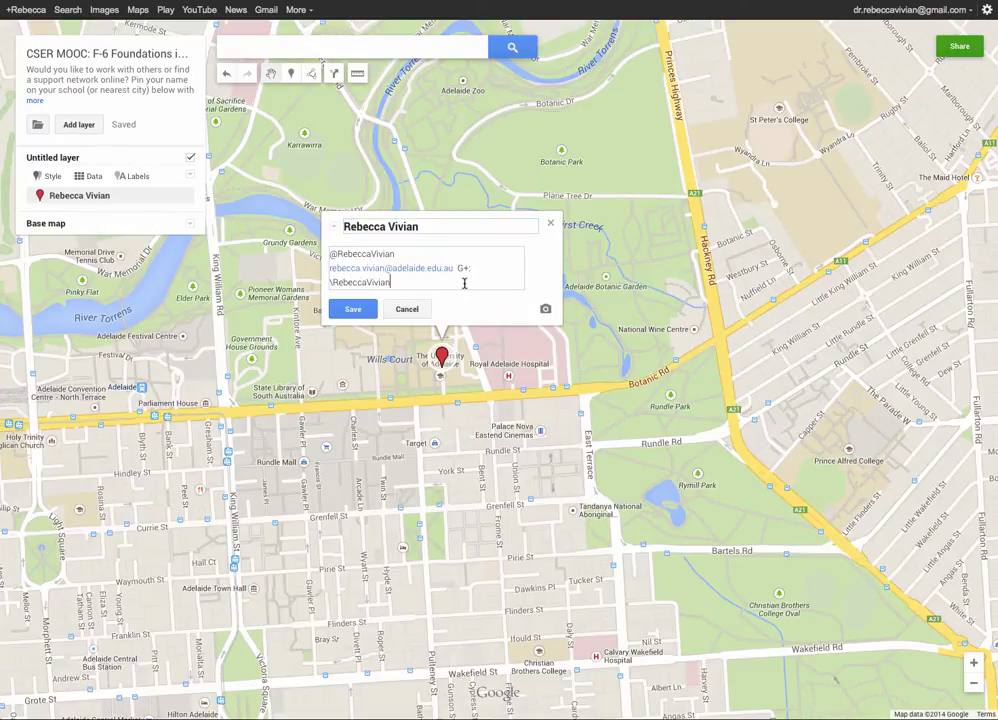
click(350, 310)
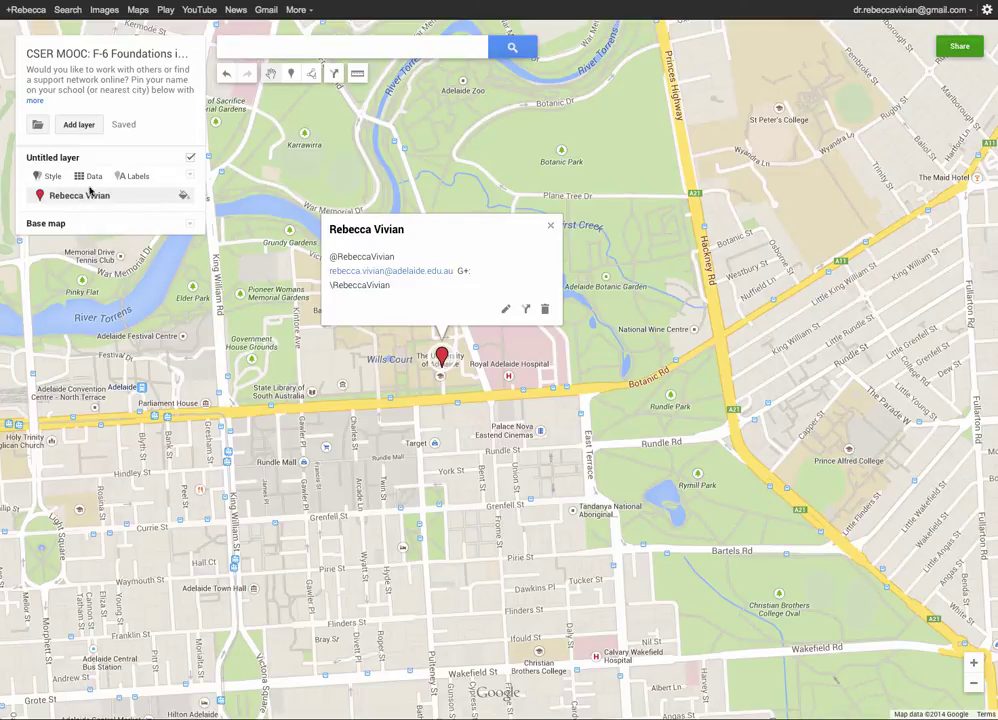
Set the marker colour to purple and its icon shape to a star.
click(183, 196)
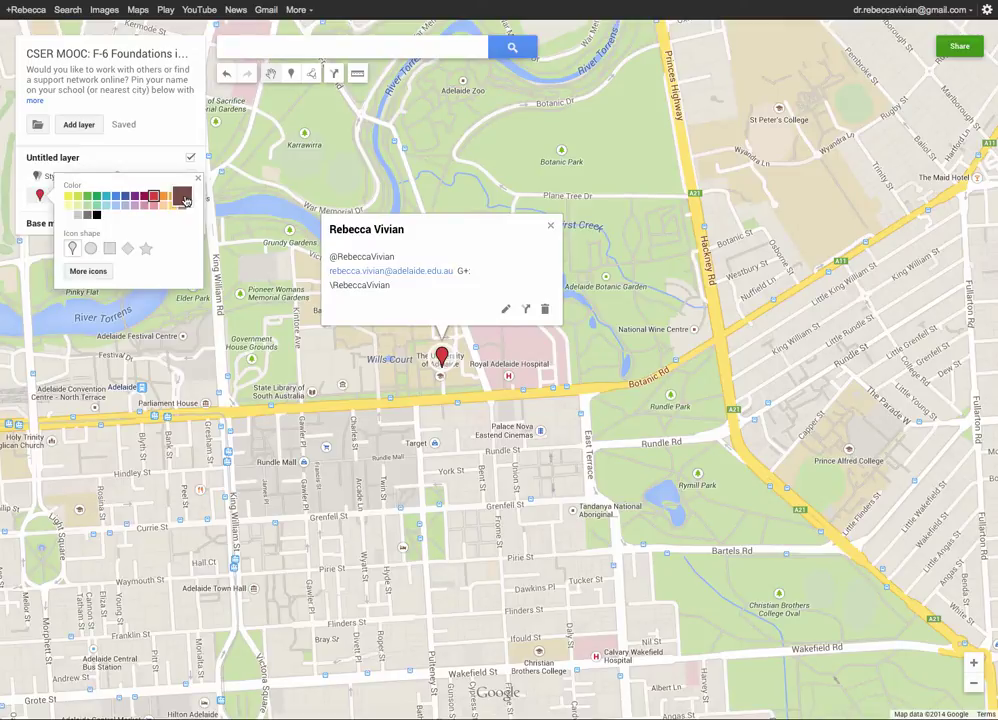
click(135, 196)
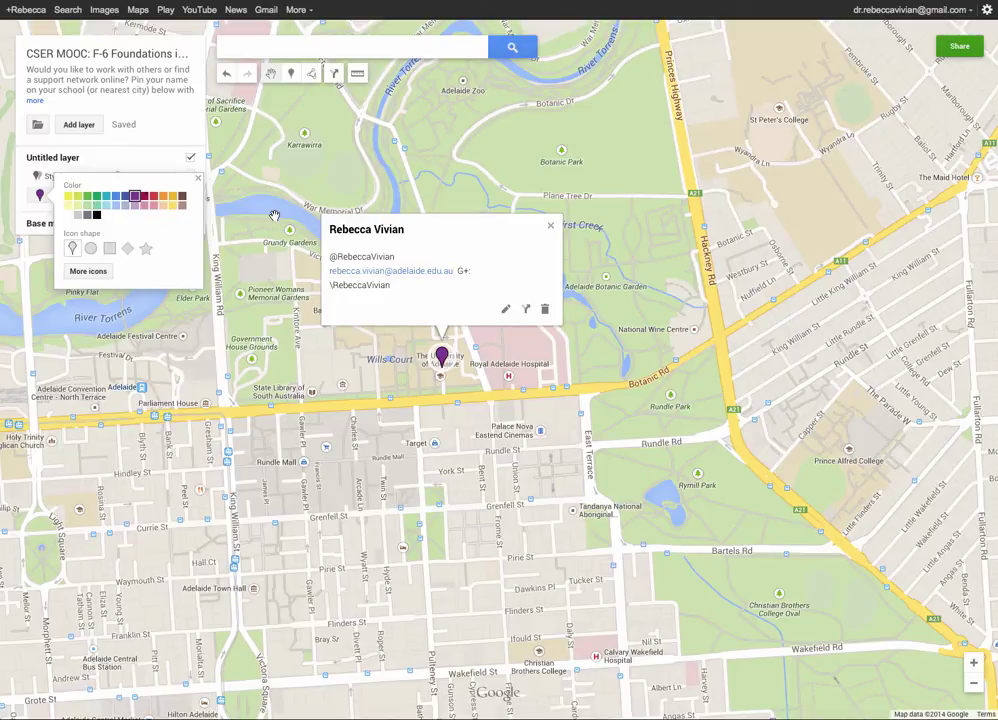
click(128, 249)
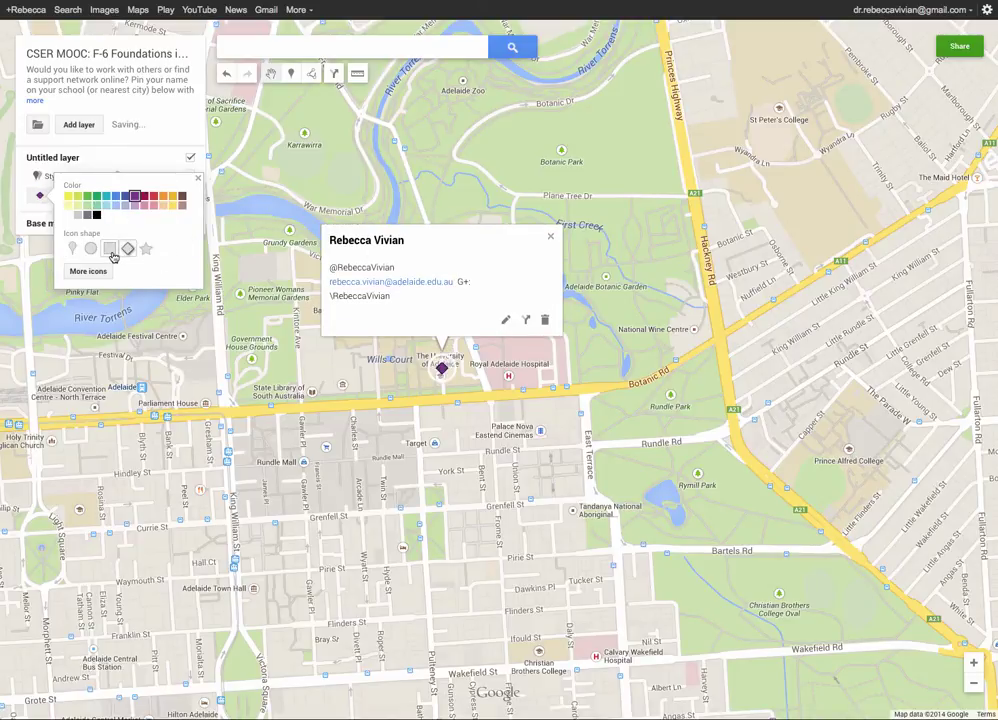
click(110, 250)
click(145, 250)
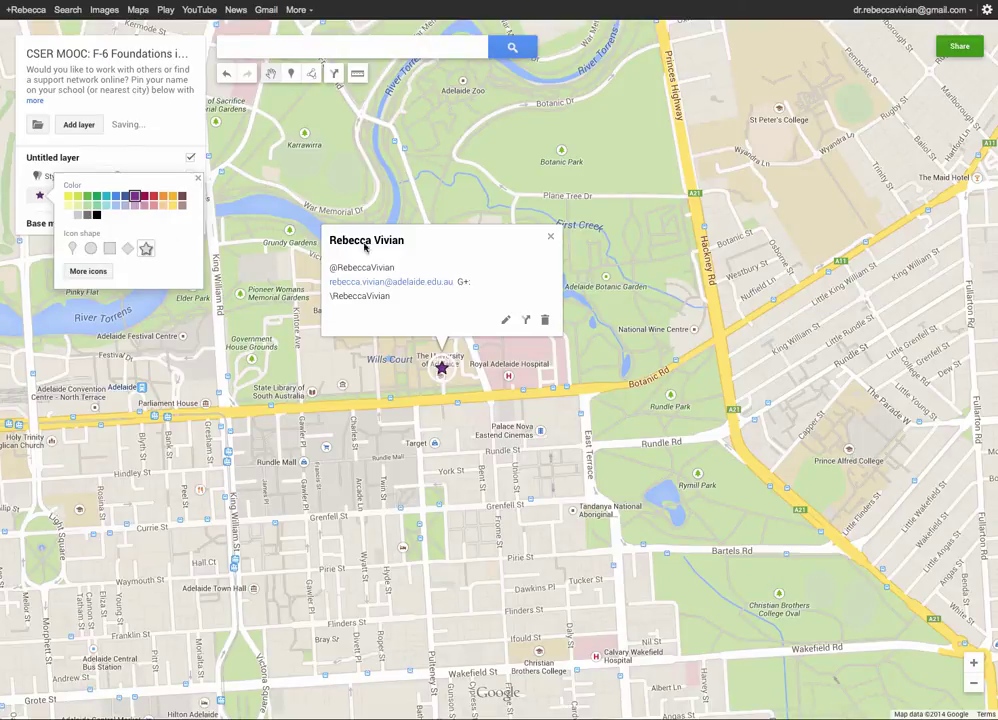
Close the marker's info window, then view and close the layer's data table.
click(550, 237)
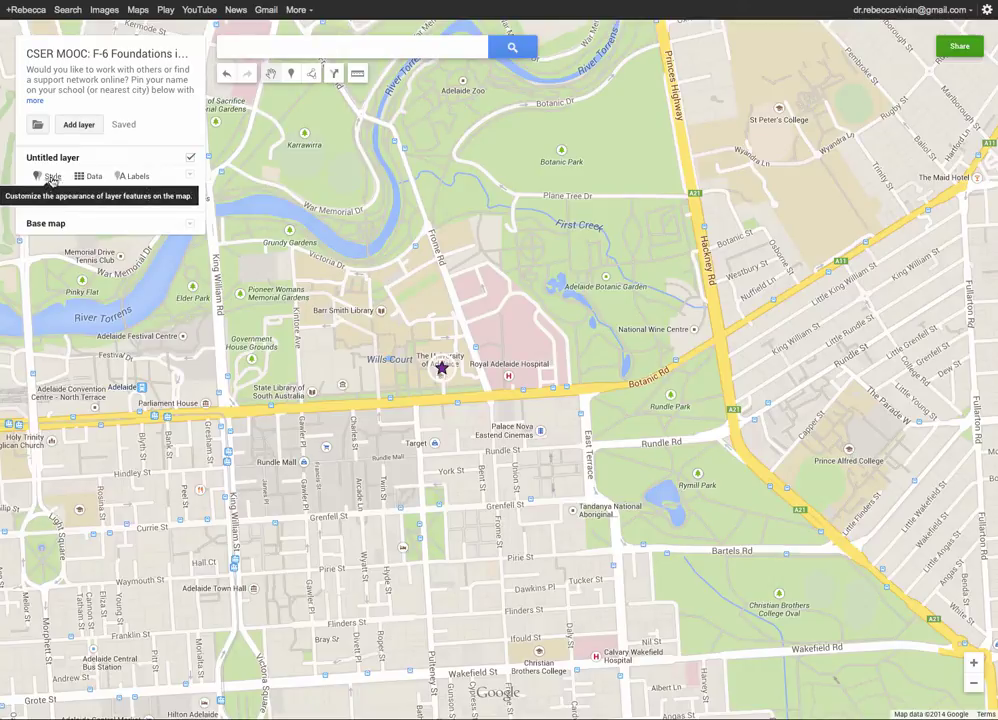
click(96, 179)
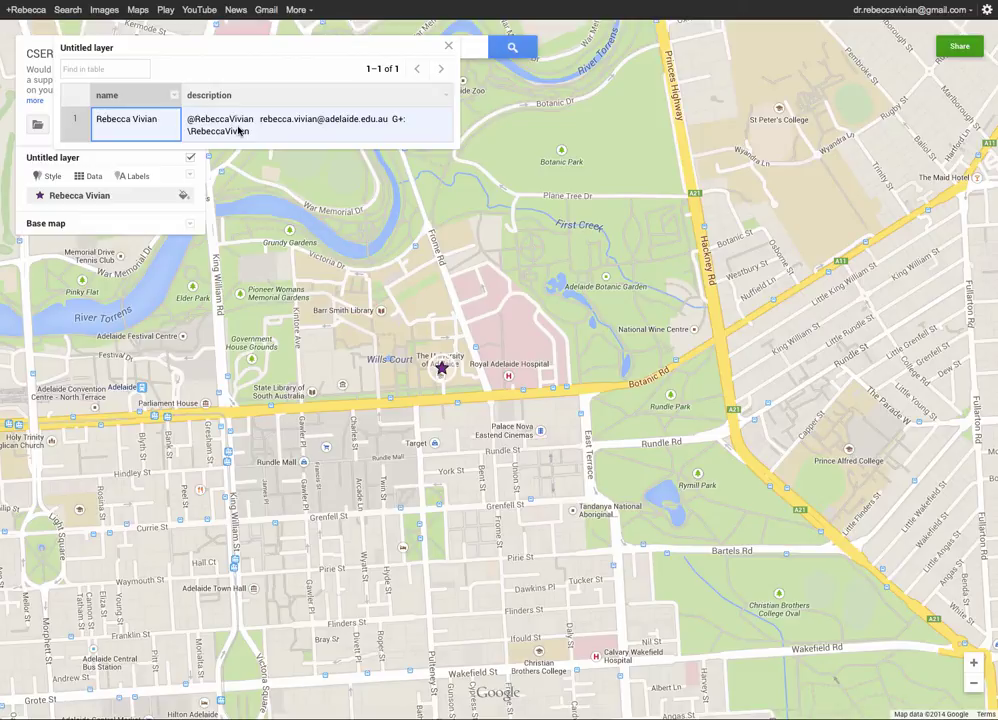
click(448, 46)
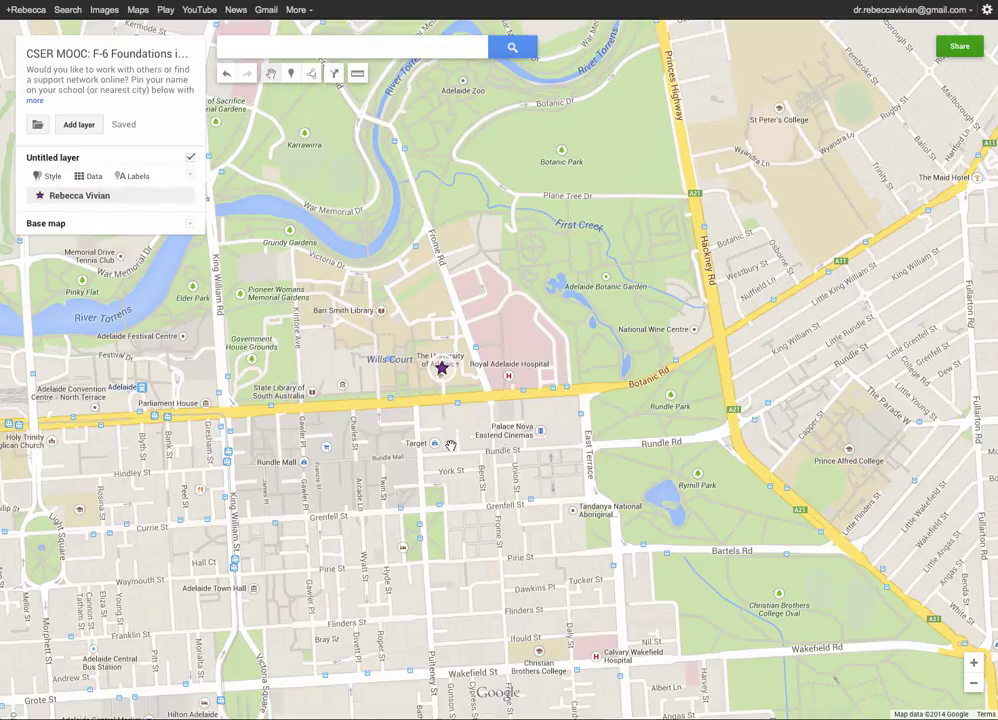
Zoom out and search for Sydney, recentring the map on its result.
scroll(450, 445, down, 2)
drag(378, 473, 533, 372)
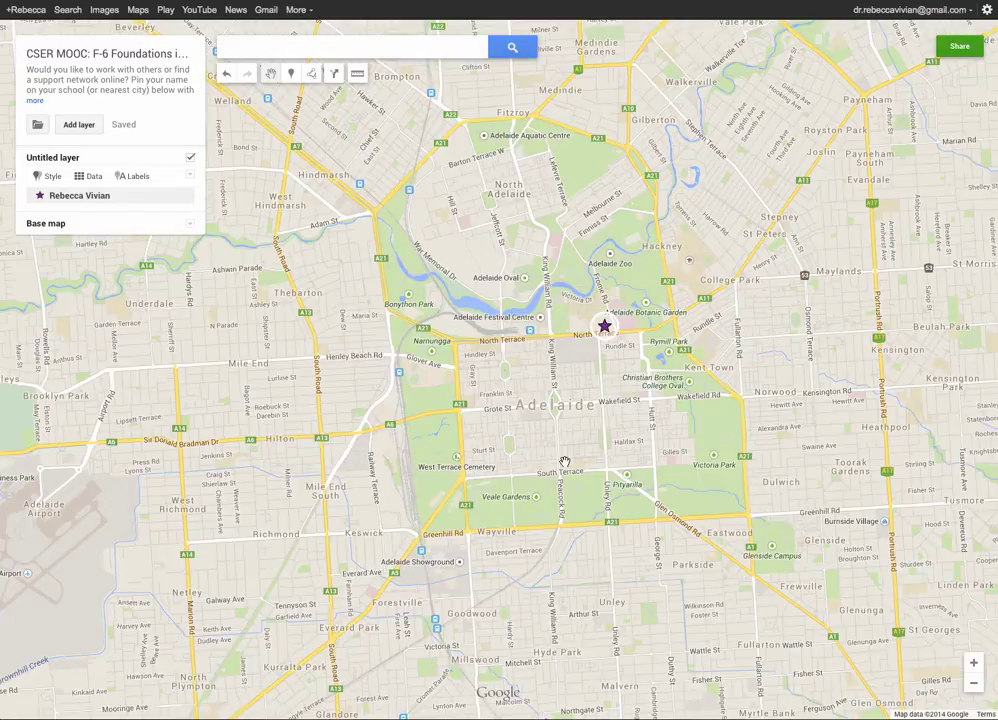
scroll(565, 461, down, 1)
scroll(565, 461, down, 2)
drag(565, 461, 316, 481)
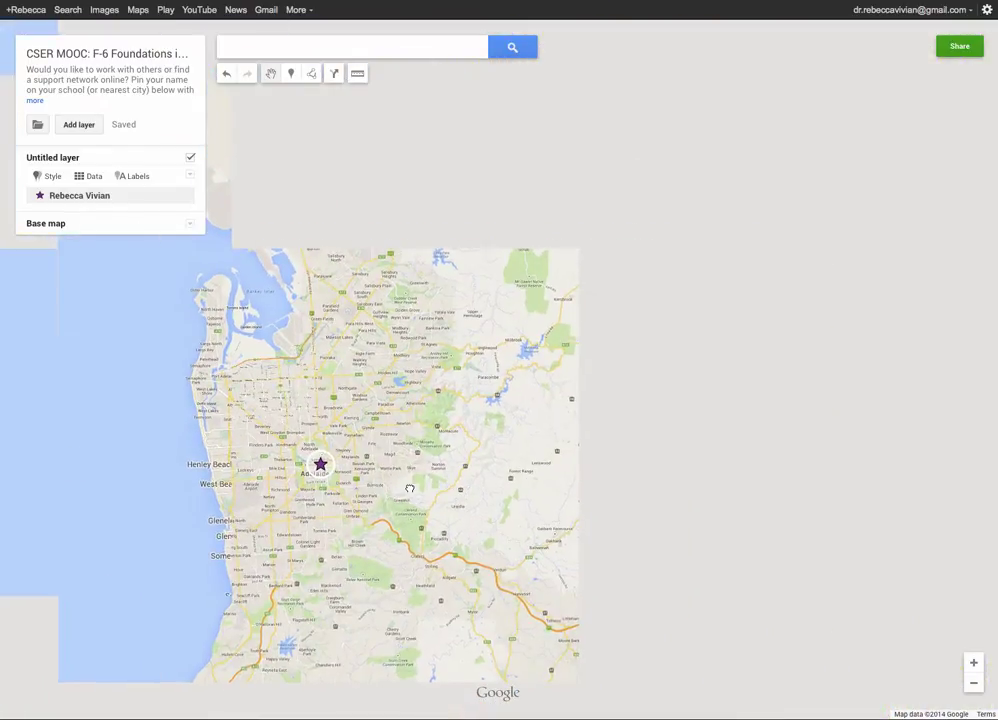
click(305, 47)
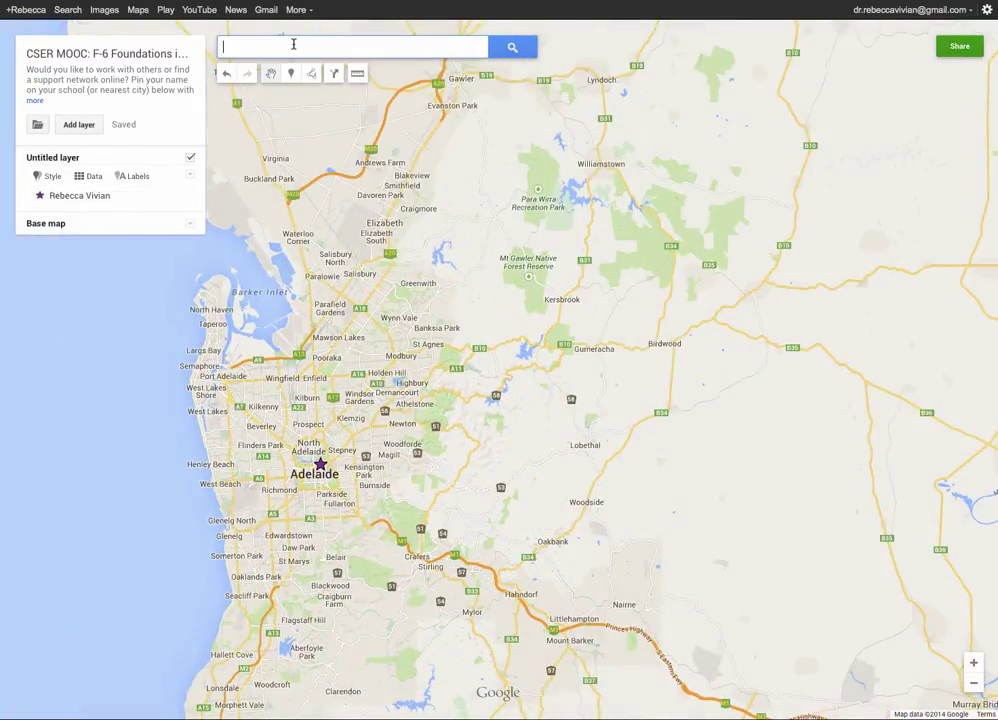
text(Sydn)
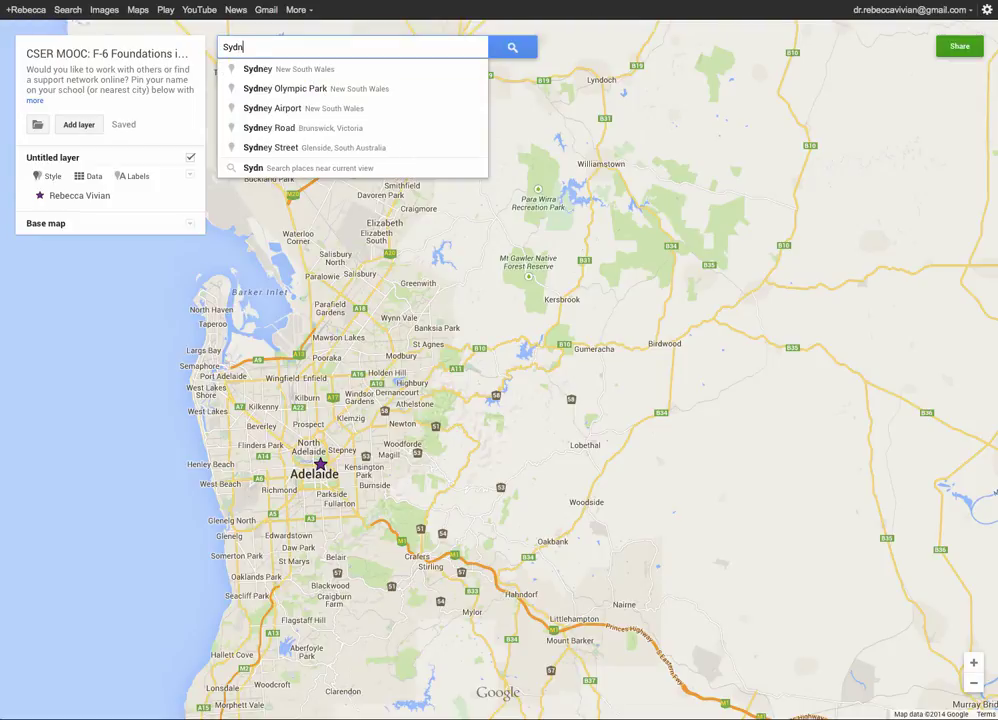
text(ey)
key(Return)
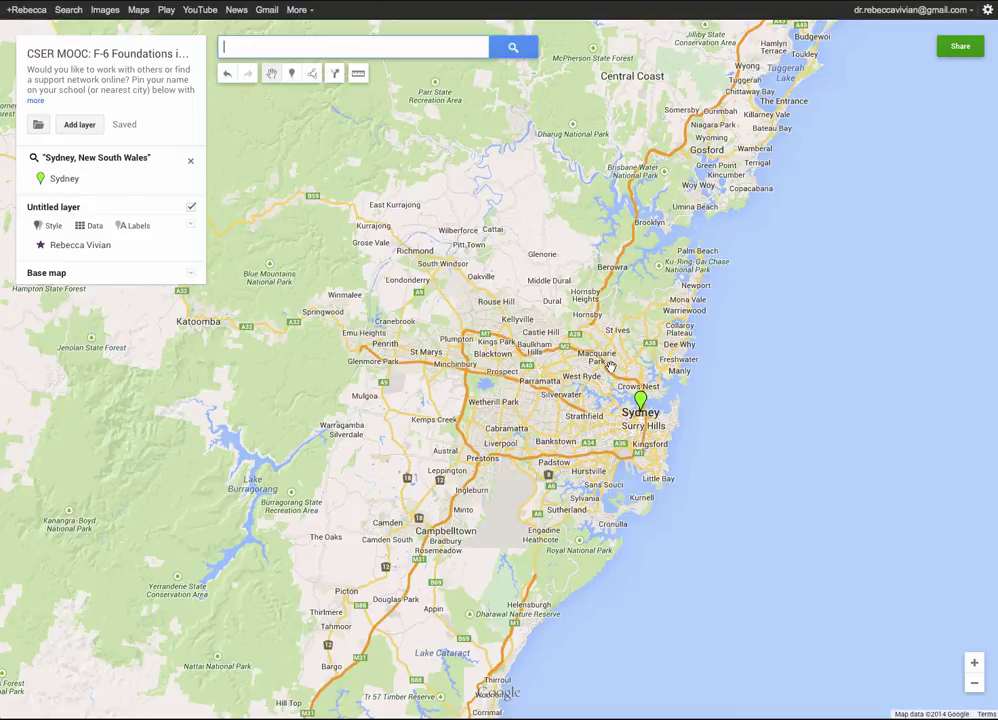
drag(485, 394, 405, 322)
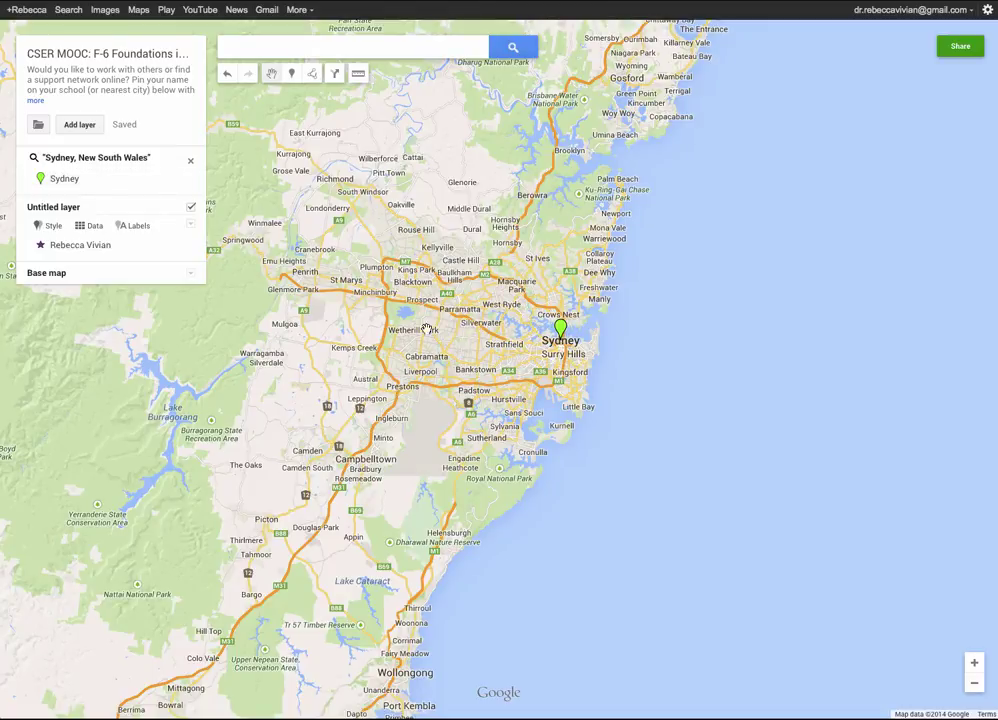
Search for Adelaide to show its result pin.
click(276, 44)
text(Adelaide)
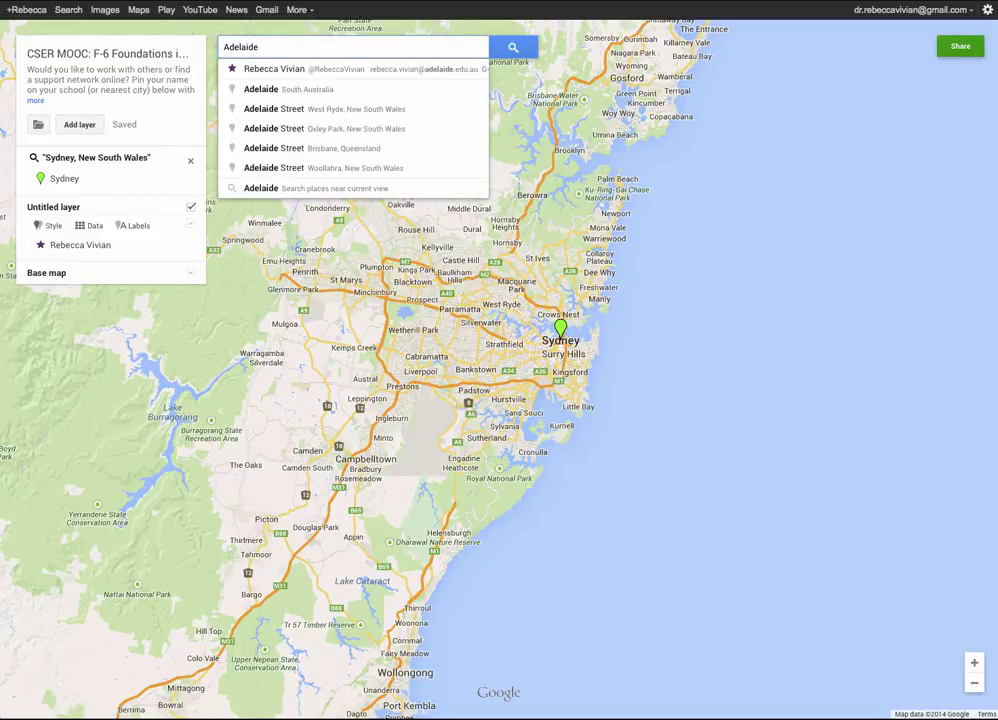
key(Return)
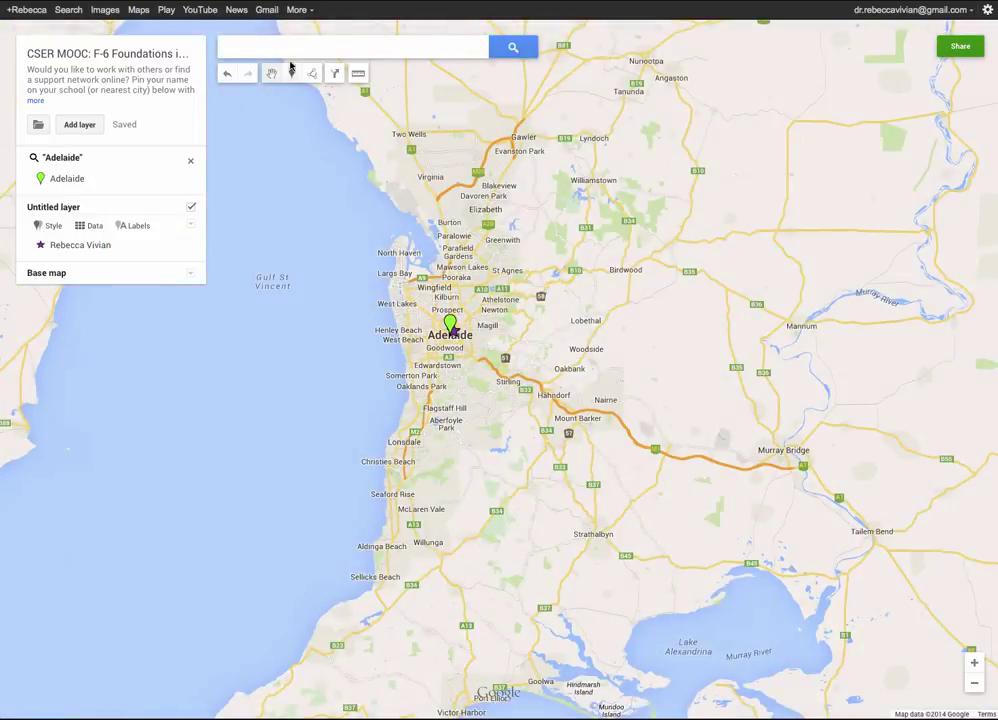
Zoom into the Adelaide CBD and open and close the star marker's info window.
scroll(425, 312, up, 3)
scroll(425, 312, up, 1)
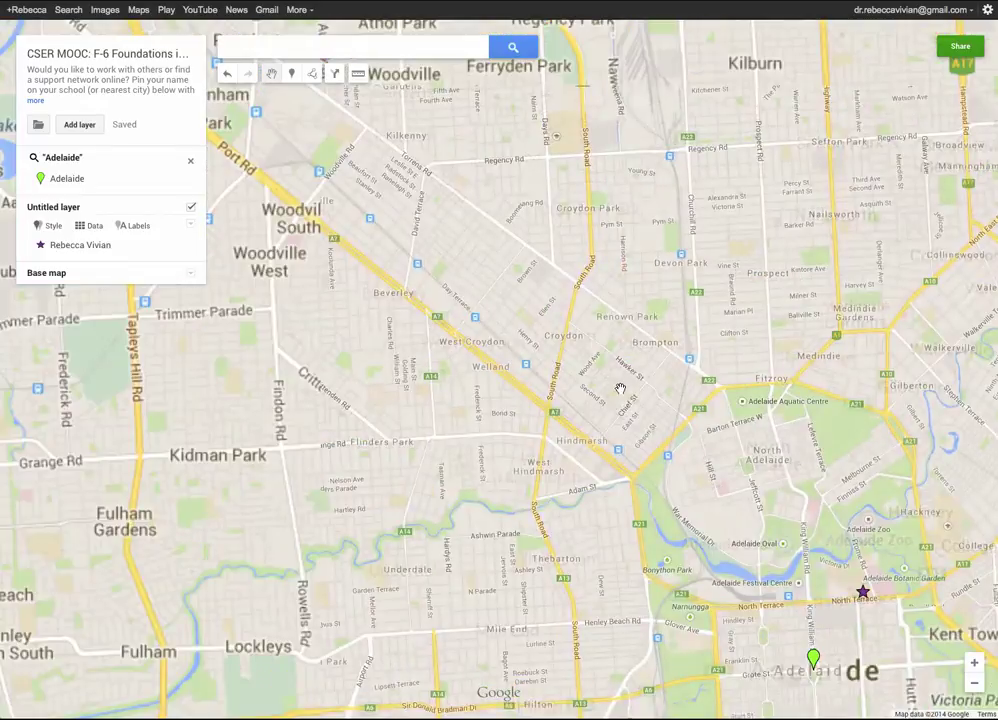
drag(620, 390, 612, 314)
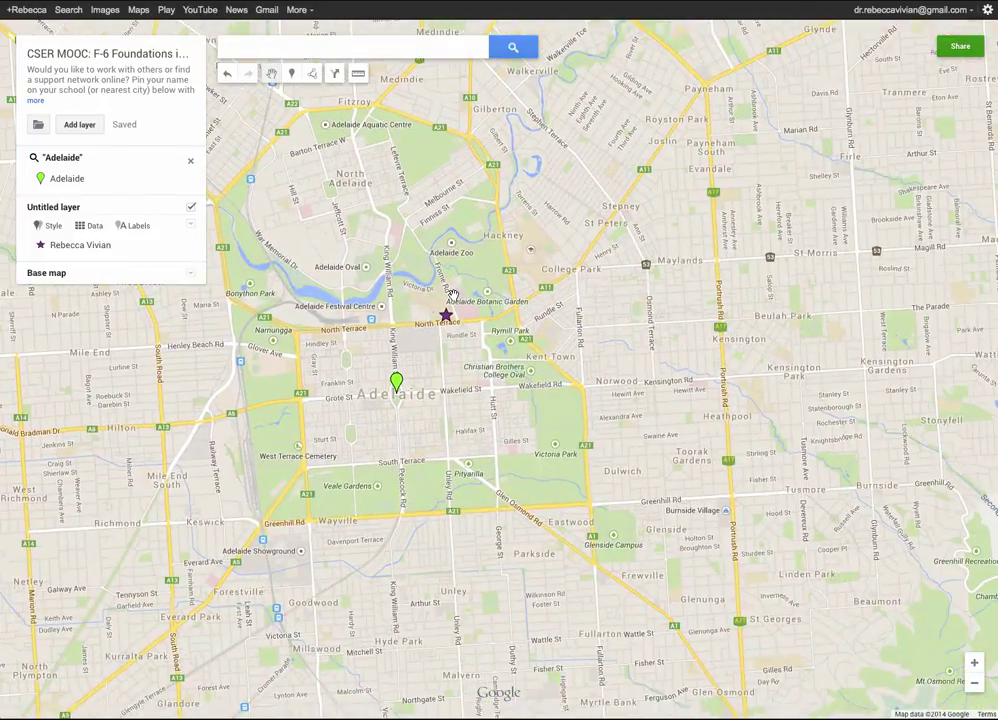
scroll(452, 296, up, 1)
click(439, 334)
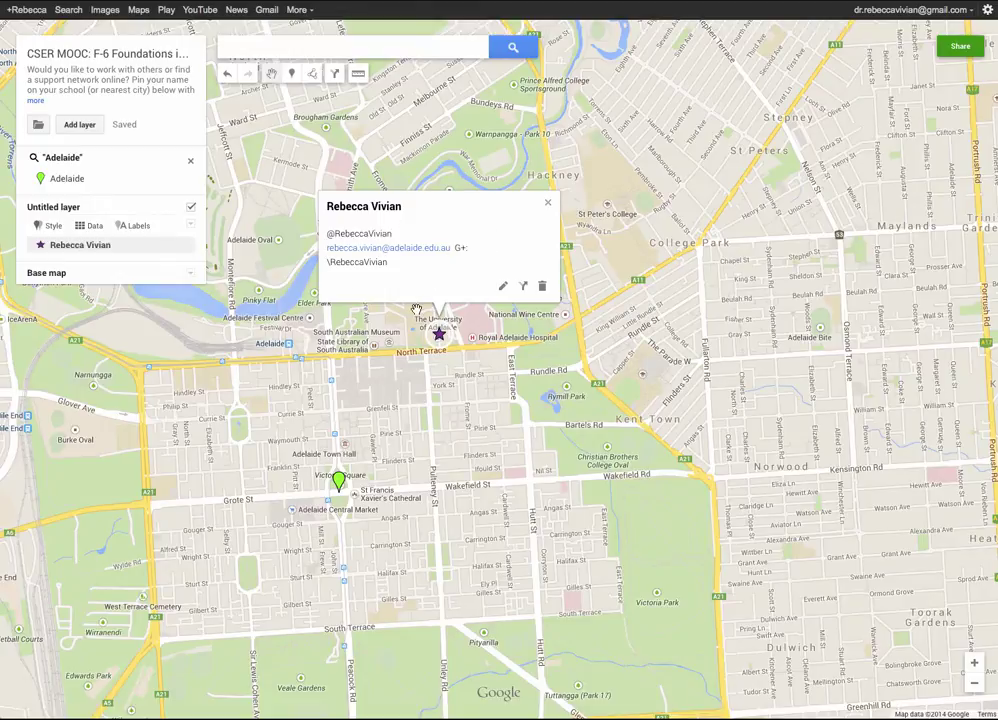
click(641, 370)
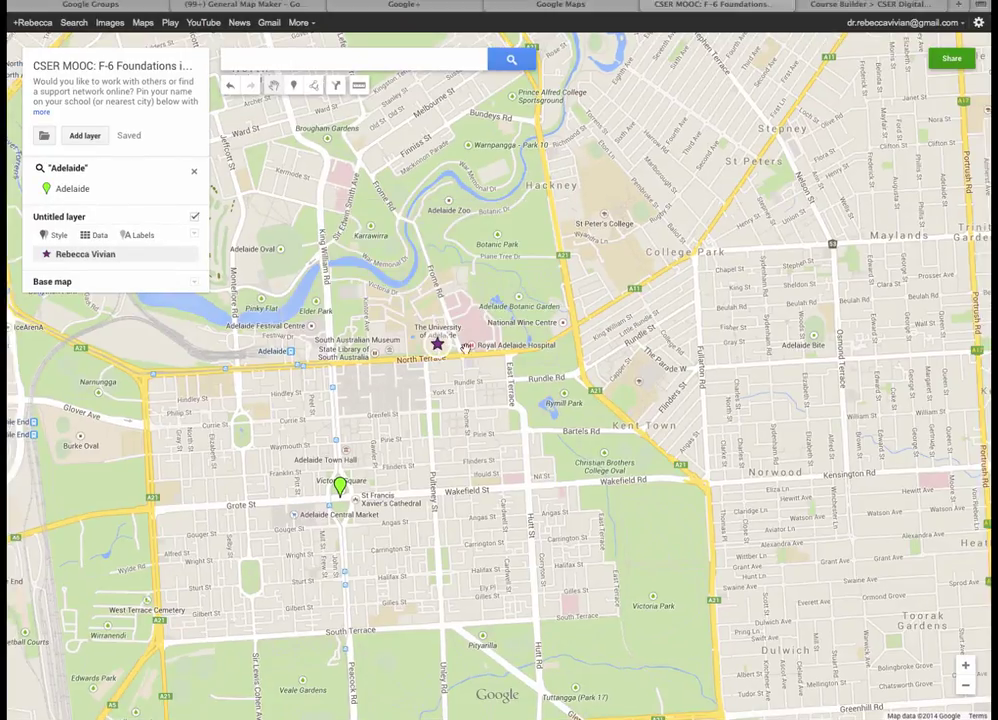
click(439, 339)
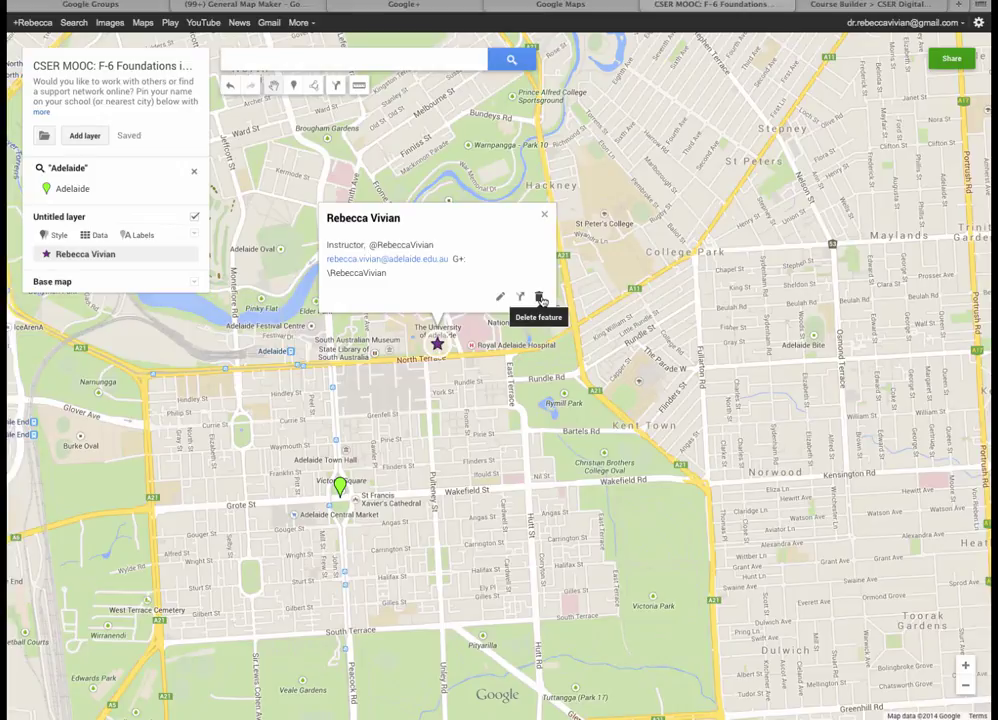
click(492, 367)
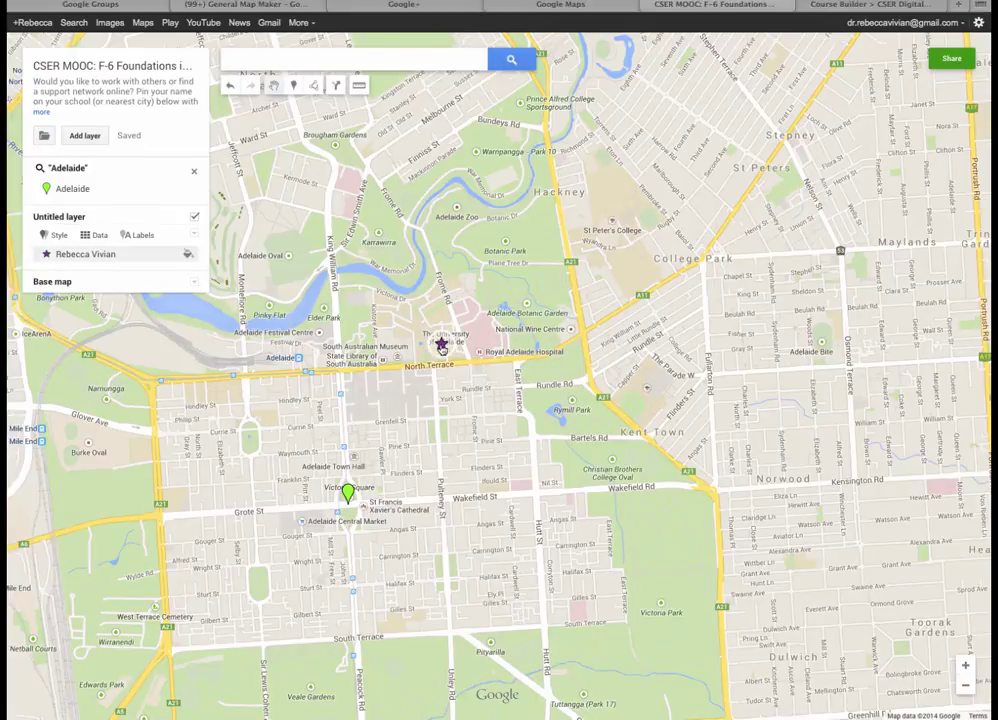
Nudge the star marker slightly on the university grounds and reopen its info window.
click(442, 346)
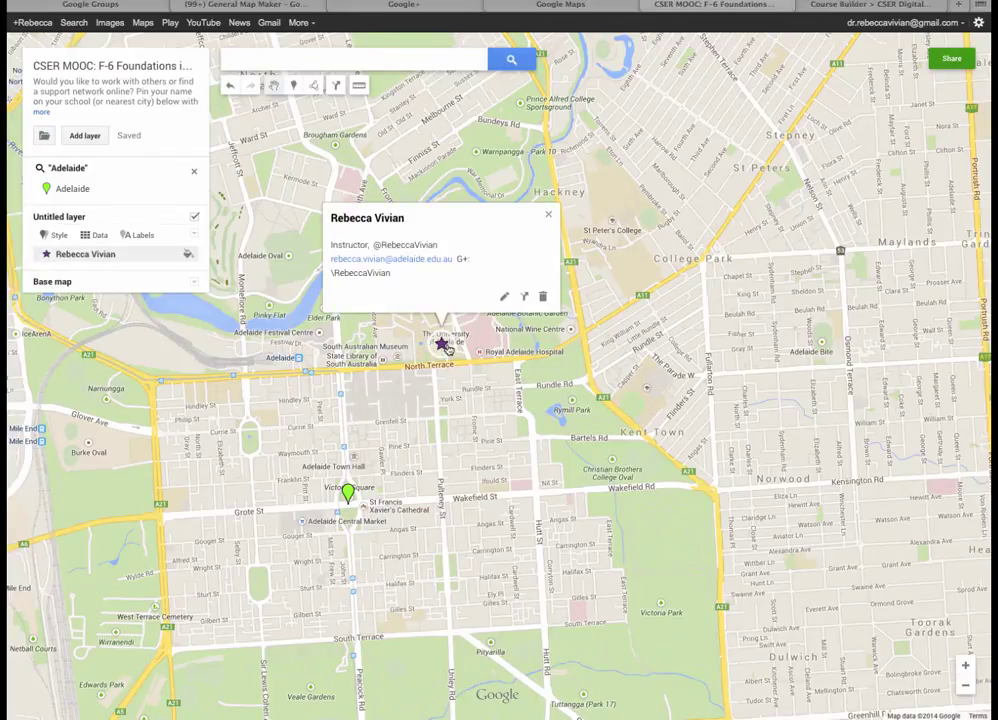
mouse_move(441, 341)
mouse_down()
mouse_move(477, 310)
mouse_move(405, 185)
mouse_move(358, 178)
mouse_move(640, 219)
mouse_move(628, 457)
mouse_move(443, 363)
mouse_up()
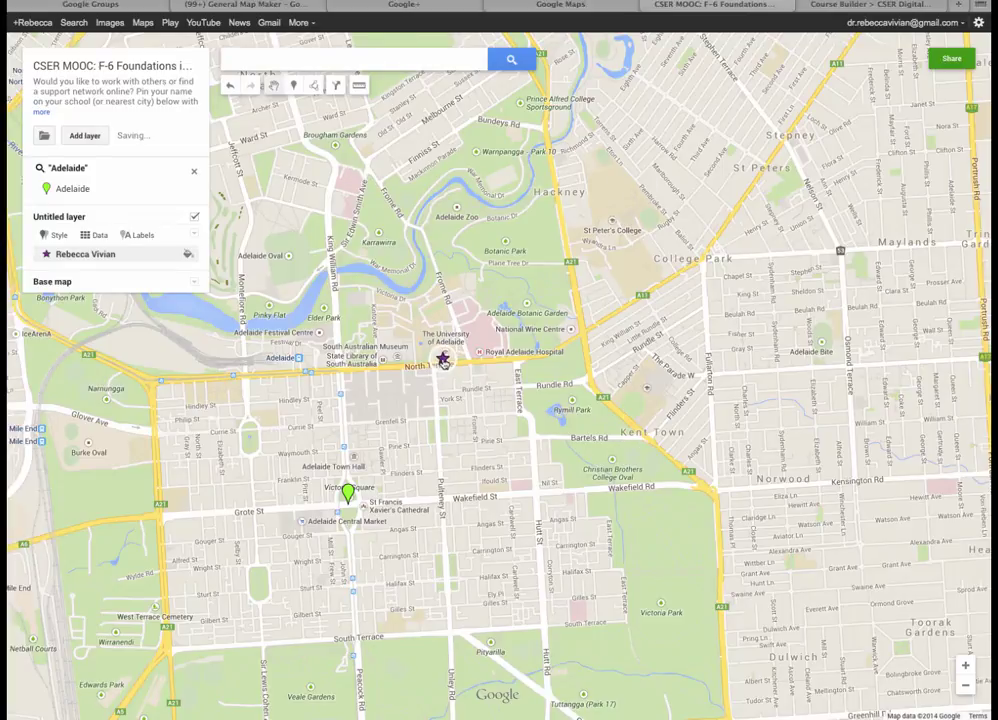
click(443, 360)
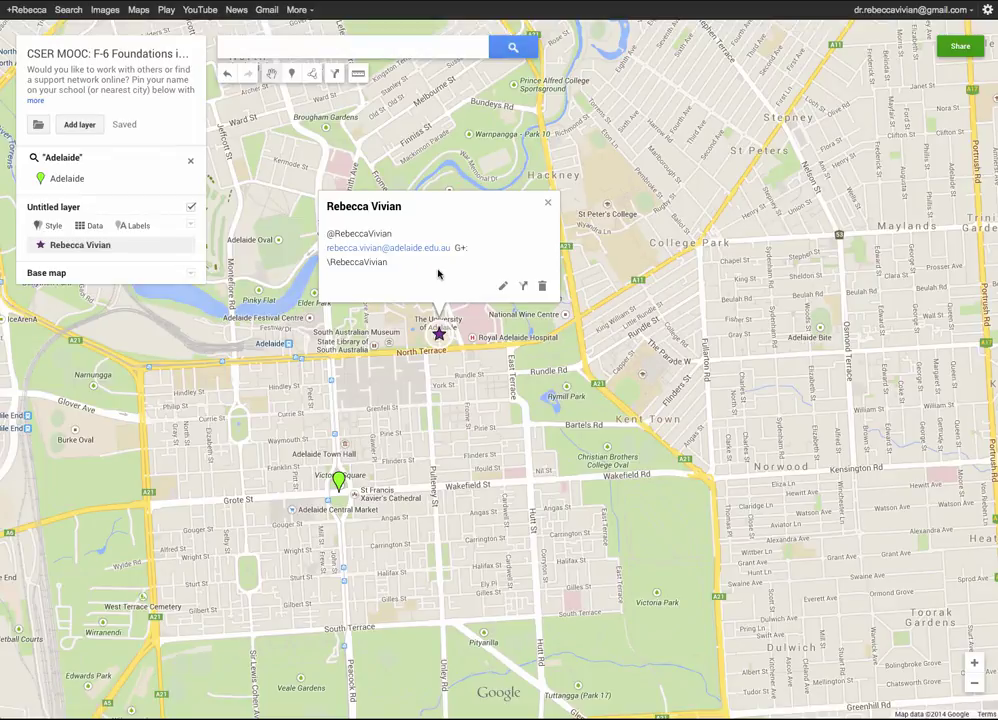
Insert 'Instructor,' at the start of the marker's description, before the social handle.
click(504, 287)
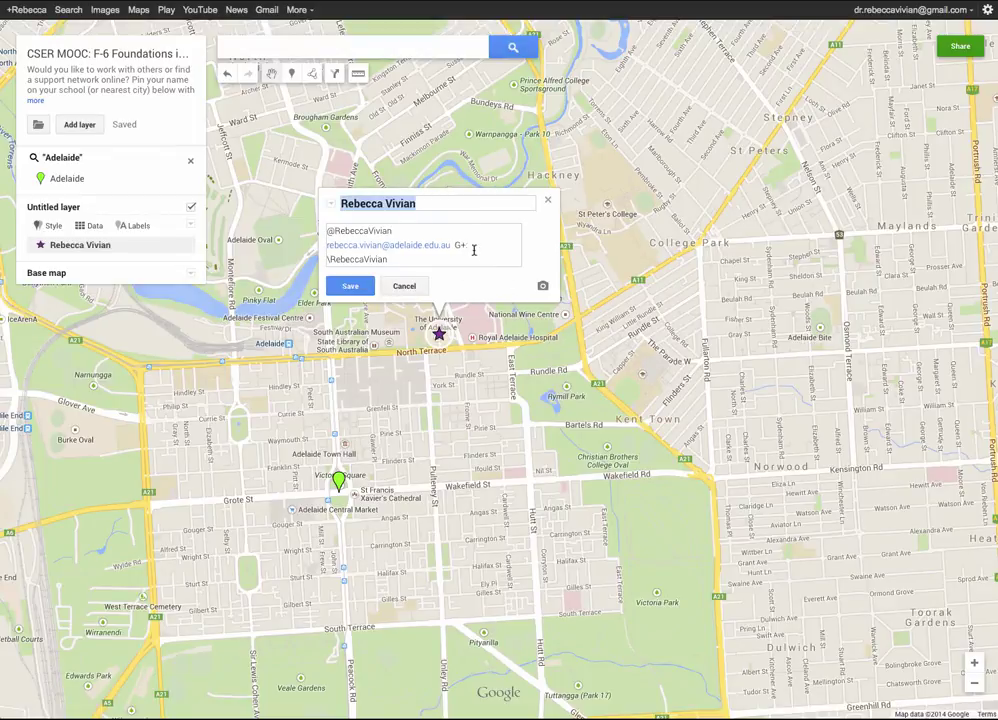
click(467, 254)
click(467, 254)
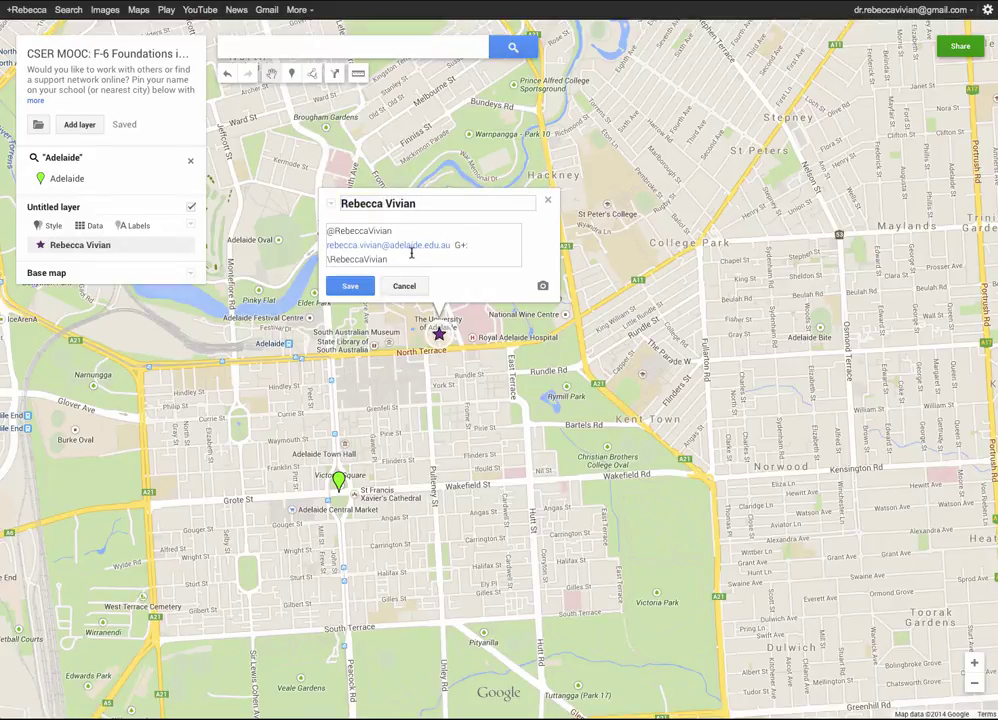
key(ctrl+Home)
text(Instructor)
key(BackSpace)
text(,)
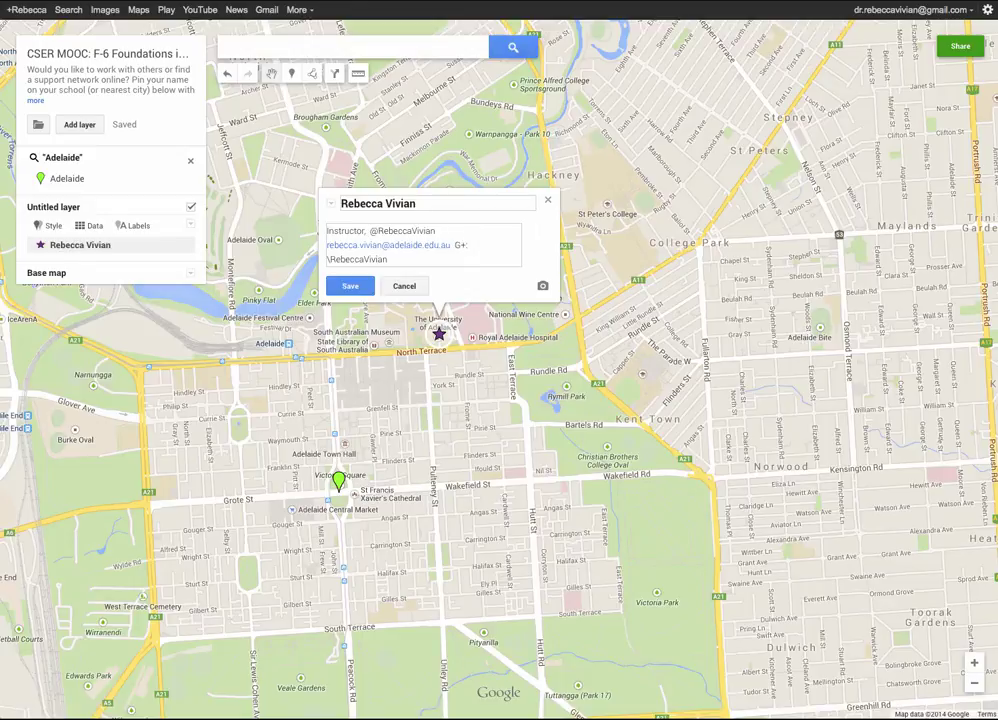